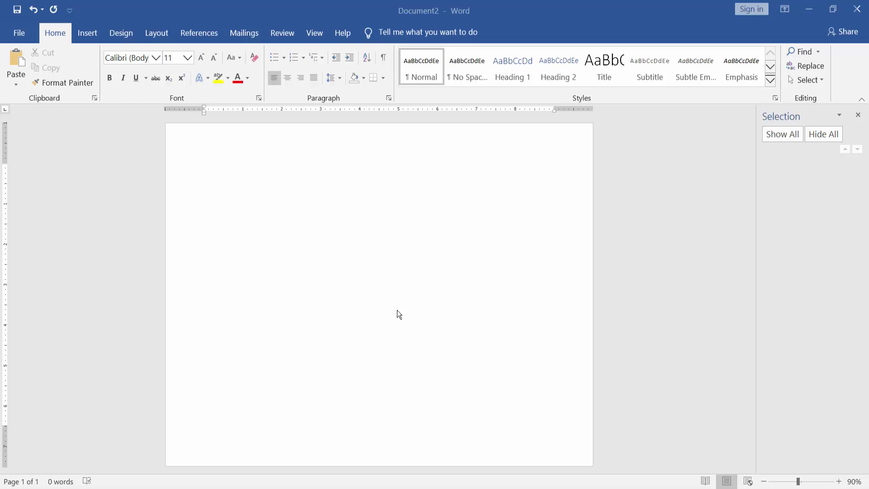
Insert an empty 2x2 table at the top of the page from the Insert > Table grid.
{"action": "left_click", "coordinate": [398, 312]}
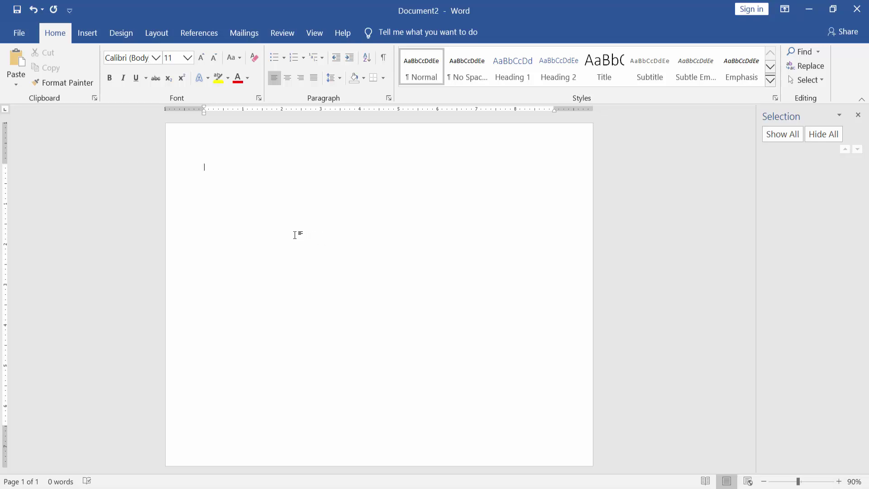
{"action": "left_click", "coordinate": [86, 35]}
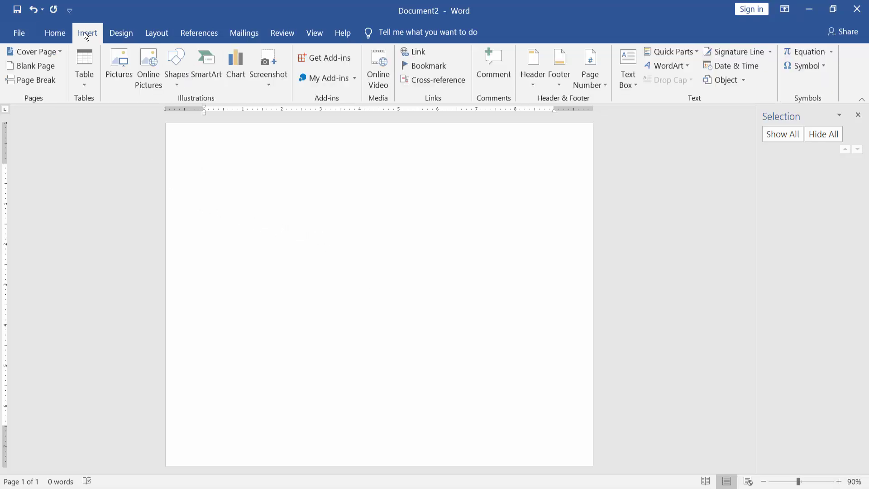
{"action": "left_click", "coordinate": [85, 81]}
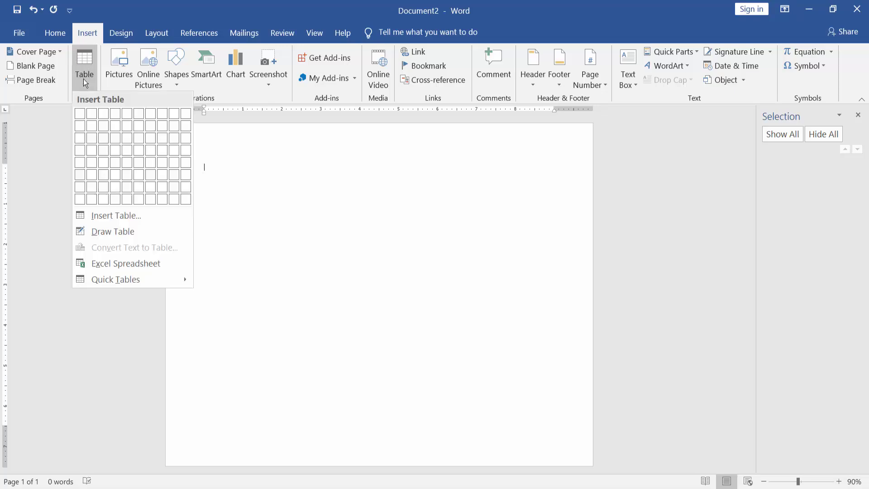
{"action": "left_click", "coordinate": [90, 128]}
{"action": "scroll", "coordinate": [241, 171], "scroll_direction": "up", "scroll_amount": 4}
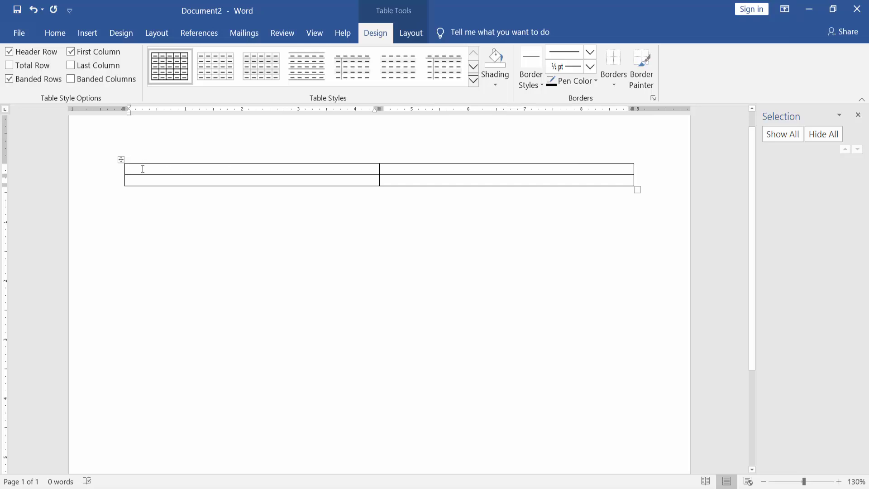
{"action": "left_click", "coordinate": [88, 33]}
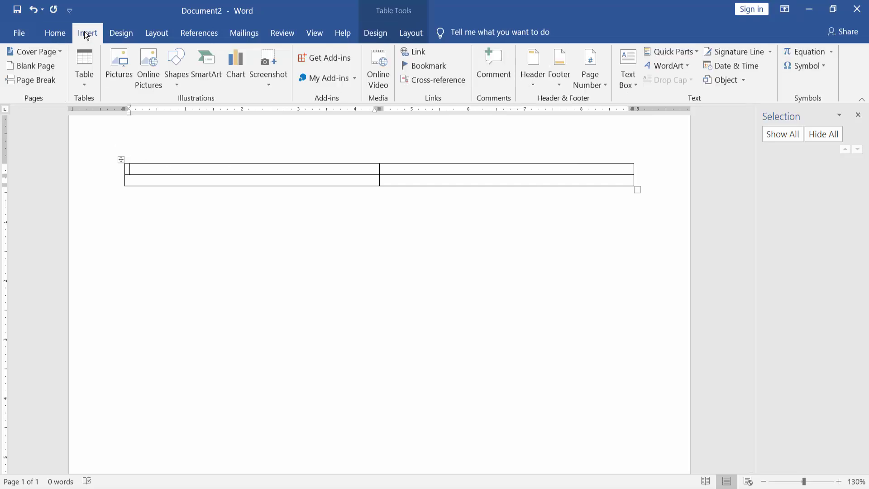
Insert the IMG_2640 grass photo into the top-left table cell.
{"action": "left_click", "coordinate": [120, 72]}
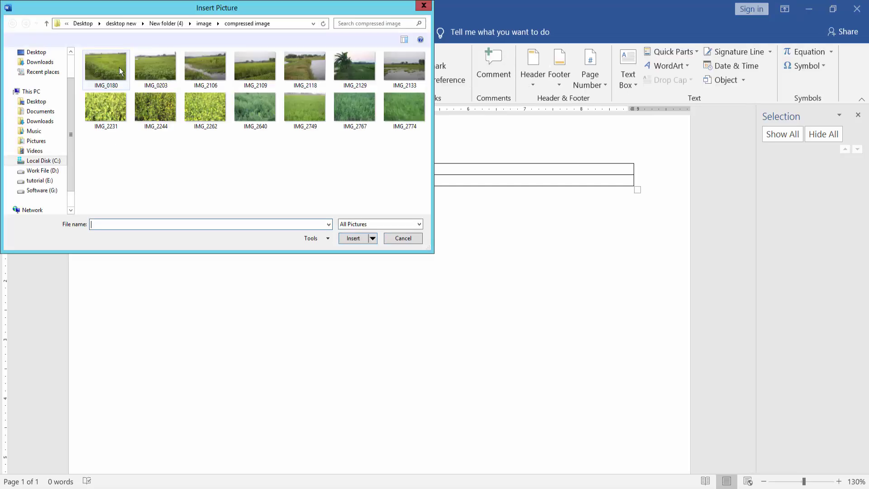
{"action": "left_click", "coordinate": [253, 108]}
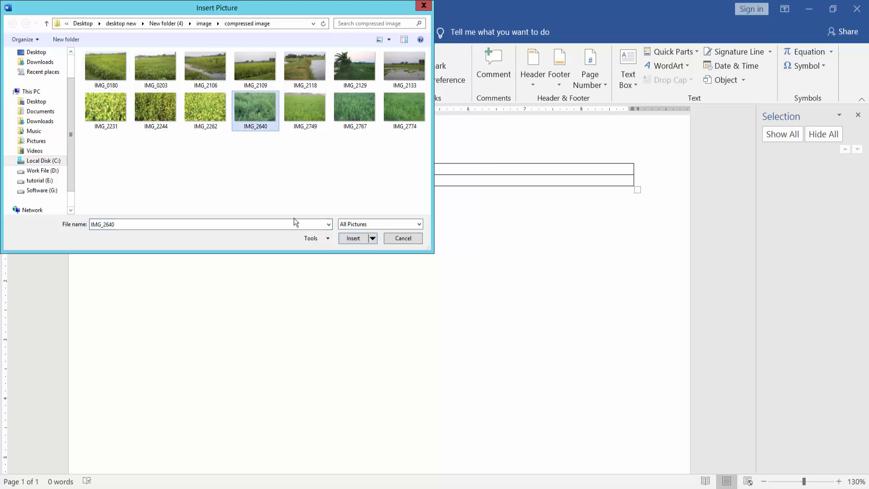
{"action": "left_click", "coordinate": [353, 239]}
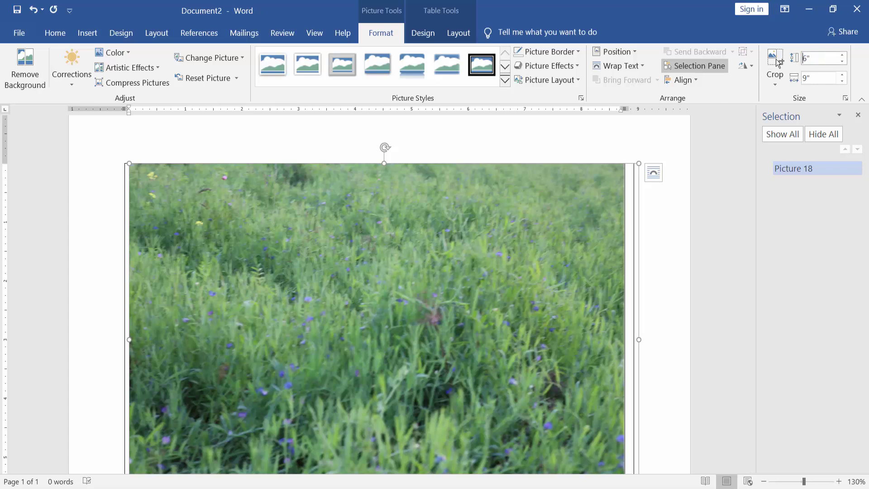
Resize the photo to 4 inches wide by 2.67 inches tall.
{"action": "left_click", "coordinate": [806, 58]}
{"action": "type", "text": "4"}
{"action": "key", "text": "Tab"}
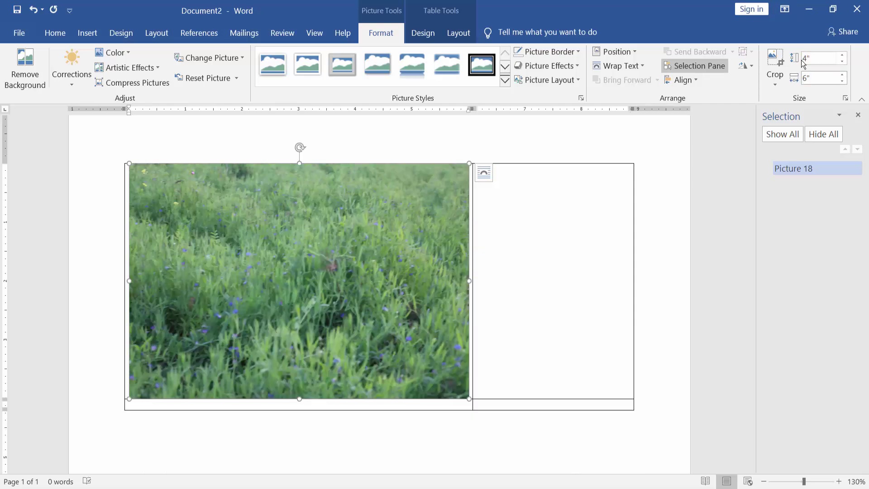
{"action": "type", "text": "4"}
{"action": "key", "text": "Return"}
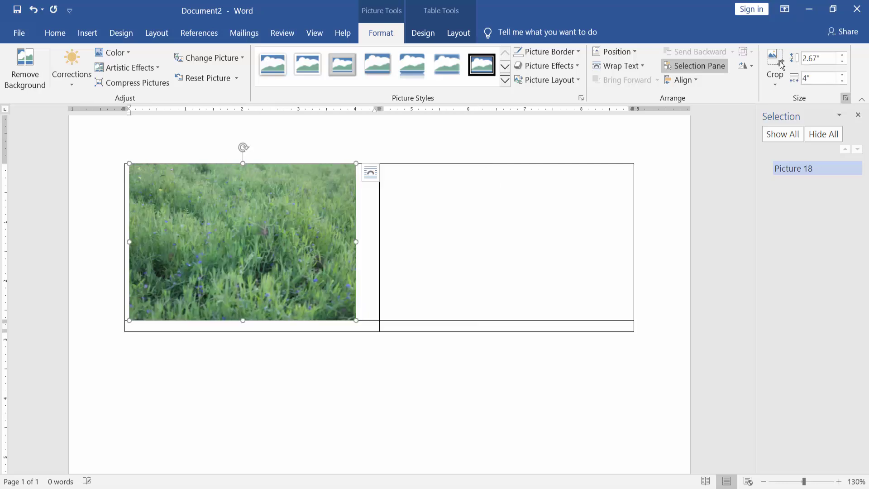
{"action": "left_click", "coordinate": [469, 245]}
{"action": "left_click", "coordinate": [88, 33]}
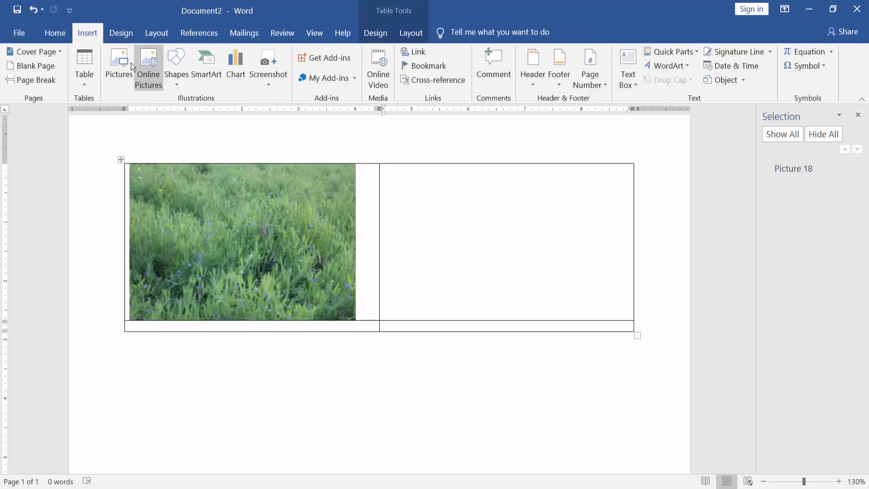
Insert a second grass photo into the top-right cell.
{"action": "left_click", "coordinate": [123, 62]}
{"action": "left_click", "coordinate": [304, 105]}
{"action": "double_click", "coordinate": [304, 105]}
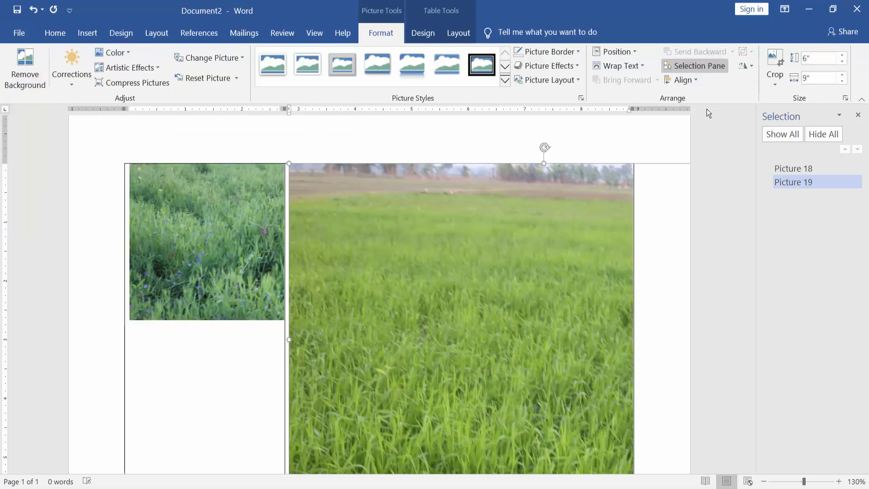
Resize the second photo to 4 inches by 2.67 inches.
{"action": "left_click_drag", "start_coordinate": [817, 57], "coordinate": [795, 52]}
{"action": "type", "text": "4"}
{"action": "key", "text": "Return"}
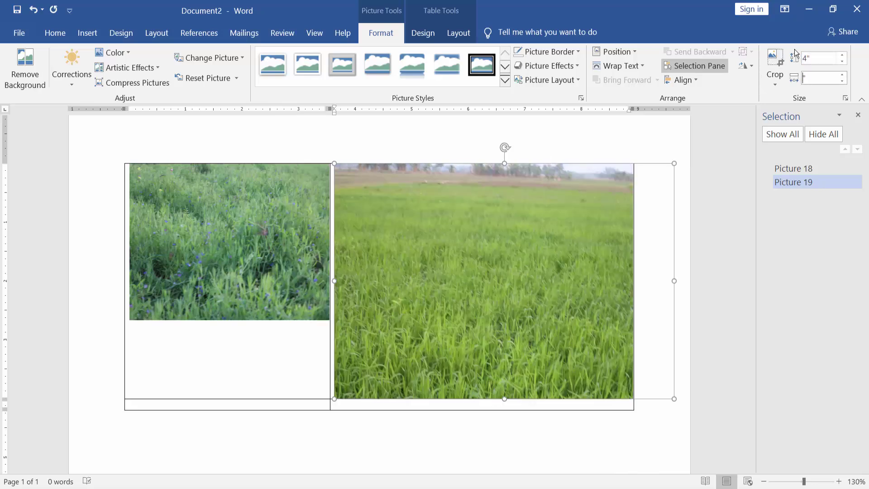
{"action": "type", "text": "4"}
{"action": "key", "text": "Return"}
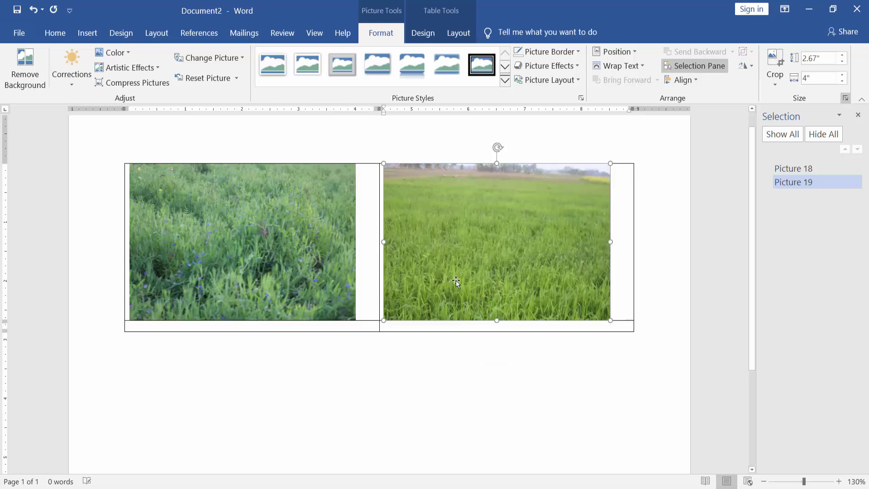
{"action": "left_click", "coordinate": [281, 325]}
{"action": "left_click", "coordinate": [86, 34]}
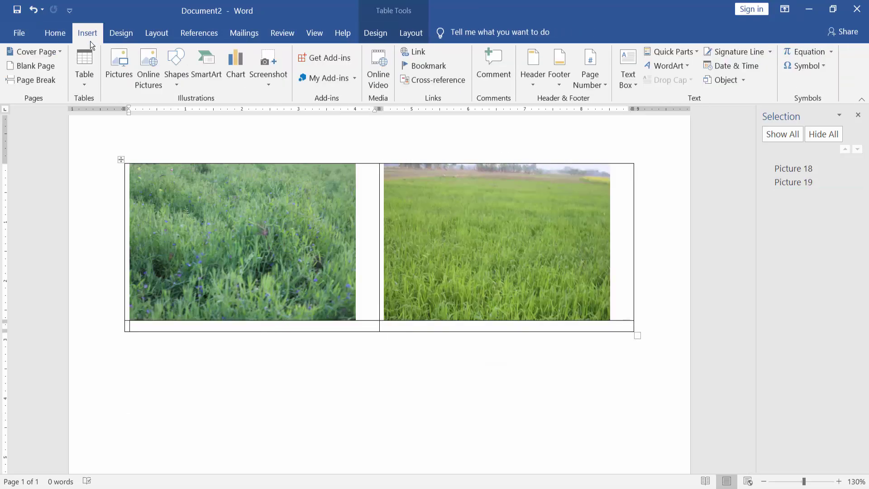
Insert grass photo IMG_2767 into the bottom-left cell and size it 4" by 2.67".
{"action": "left_click", "coordinate": [118, 59]}
{"action": "double_click", "coordinate": [346, 109]}
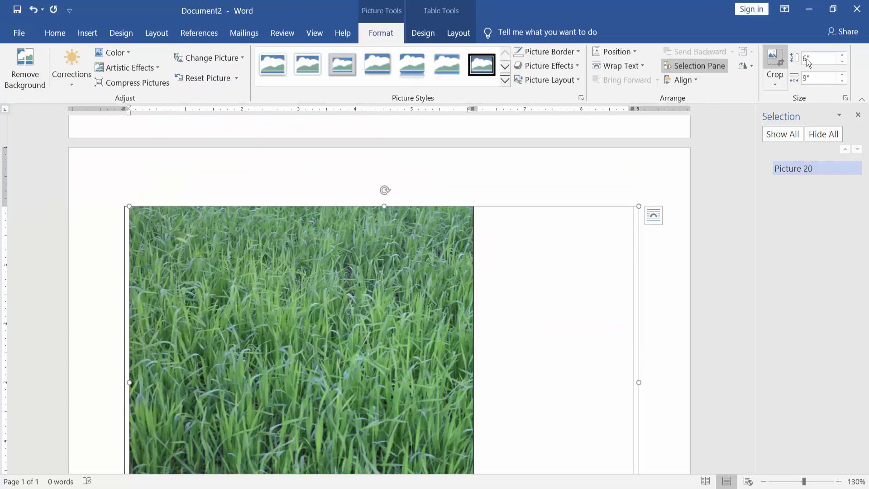
{"action": "left_click", "coordinate": [814, 57]}
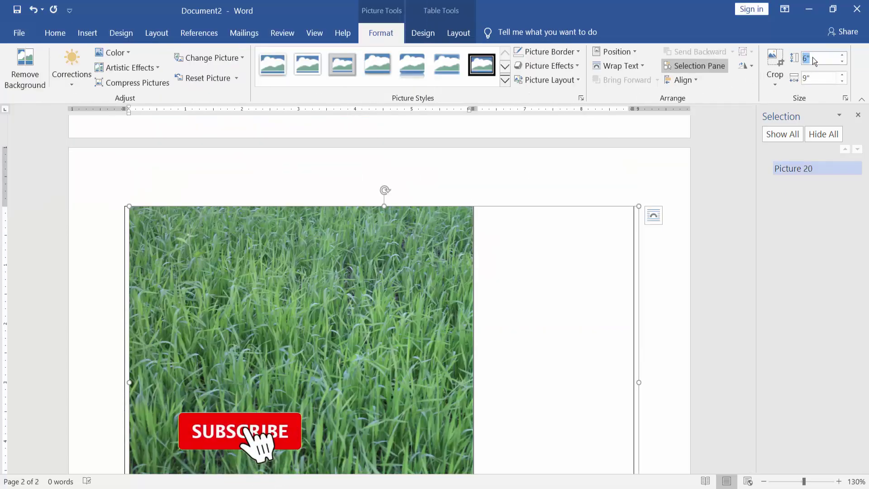
{"action": "type", "text": "4"}
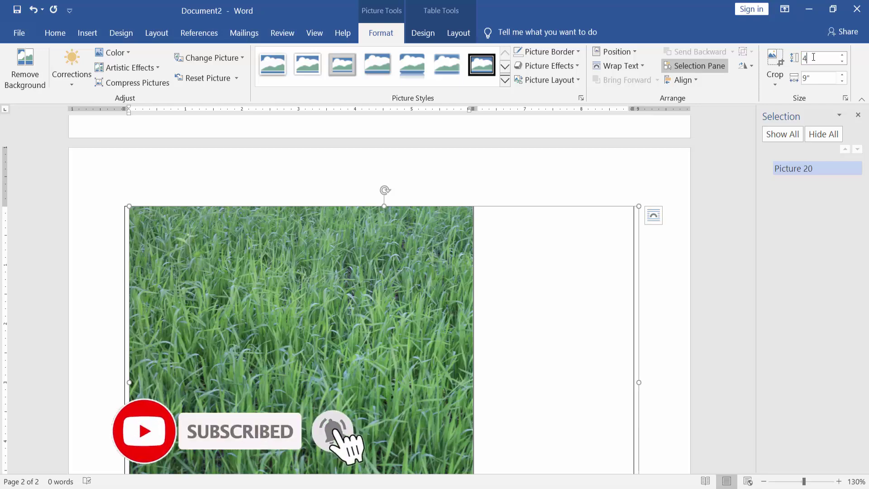
{"action": "key", "text": "Tab"}
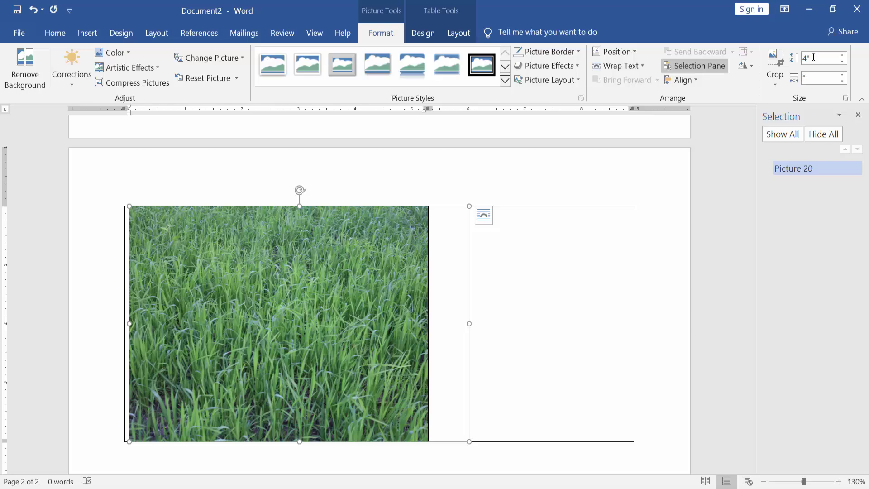
{"action": "type", "text": "4"}
{"action": "key", "text": "Return"}
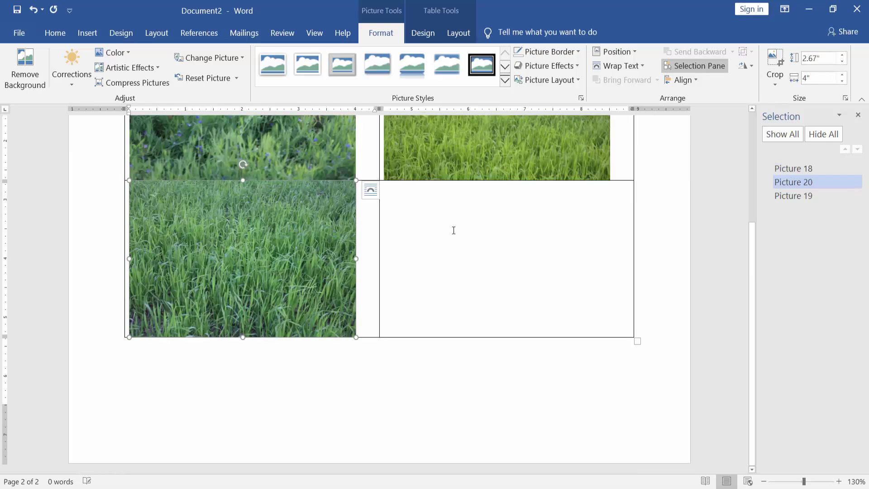
{"action": "left_click", "coordinate": [415, 237]}
{"action": "left_click", "coordinate": [87, 32]}
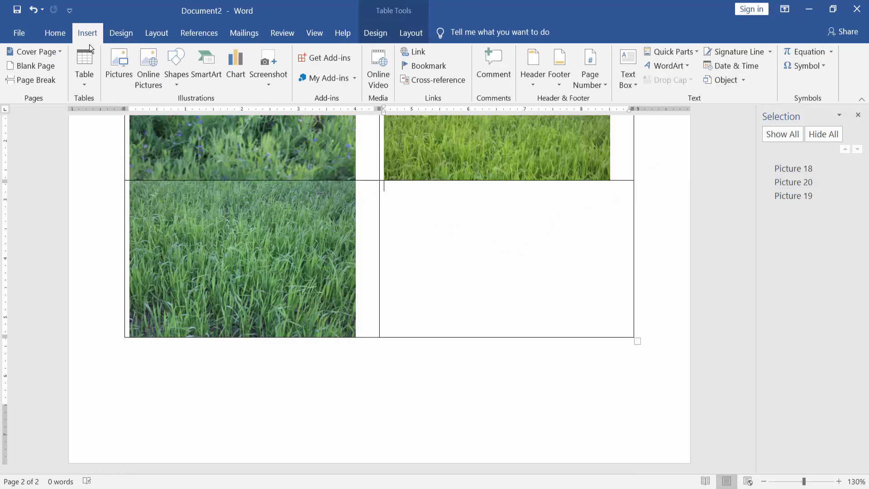
Insert a fourth grass photo into the bottom-right cell and enter 4 for width and height.
{"action": "left_click", "coordinate": [123, 70]}
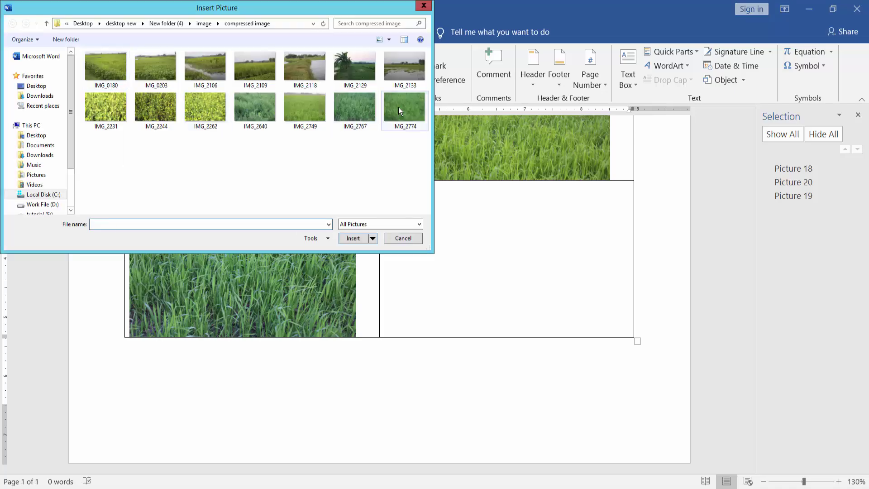
{"action": "double_click", "coordinate": [398, 107]}
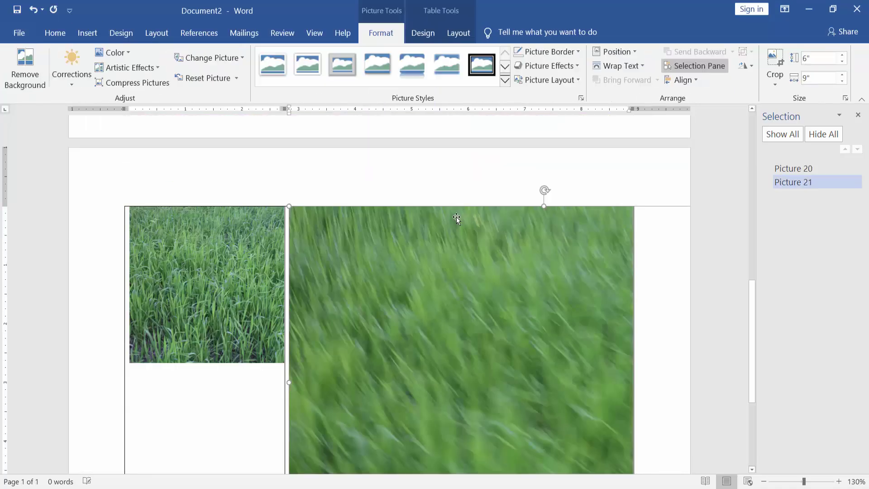
{"action": "left_click", "coordinate": [816, 62]}
{"action": "left_click", "coordinate": [817, 75]}
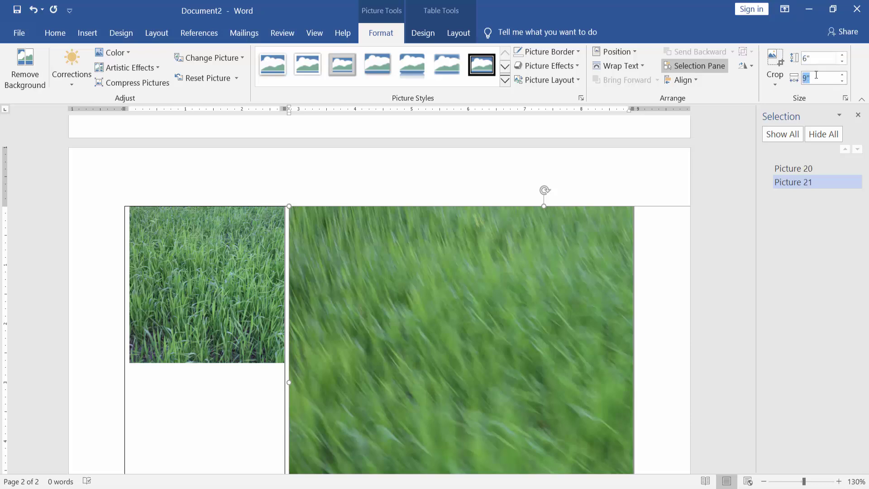
{"action": "type", "text": "4"}
{"action": "left_click", "coordinate": [819, 58]}
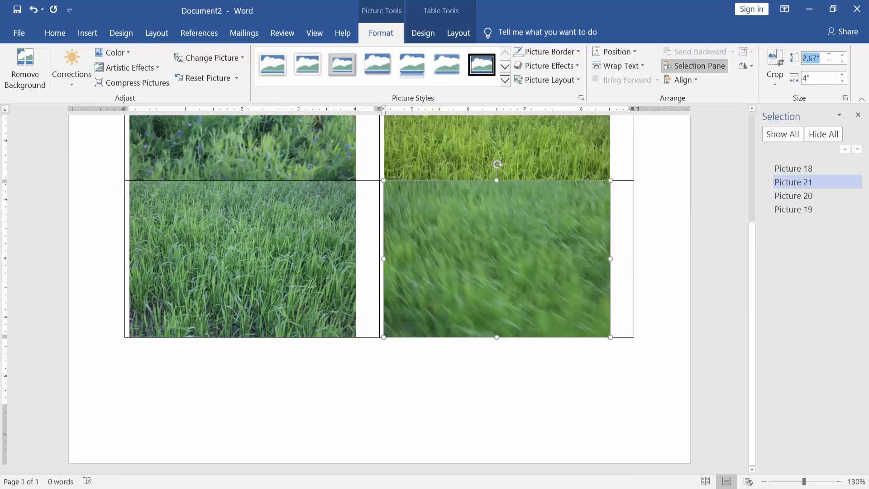
{"action": "type", "text": "4"}
{"action": "key", "text": "Tab"}
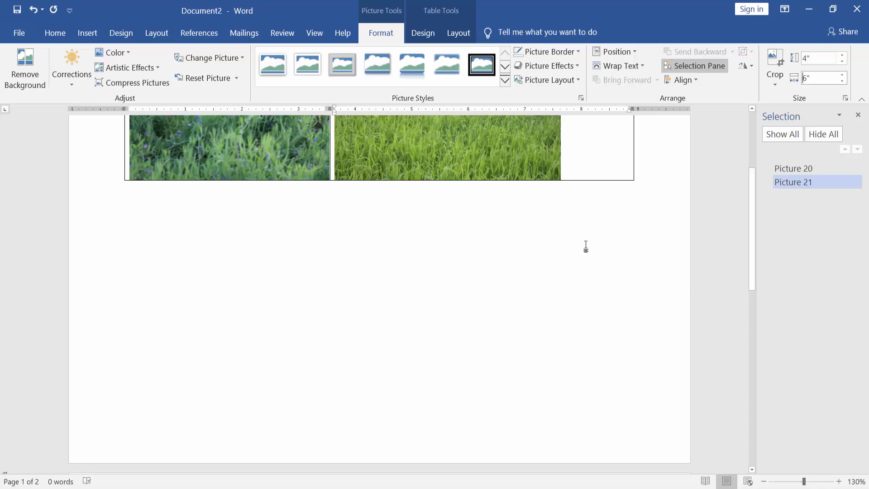
Undo and redo the resize so the fourth photo ends at 4" by 2.67".
{"action": "key", "text": "ctrl+z"}
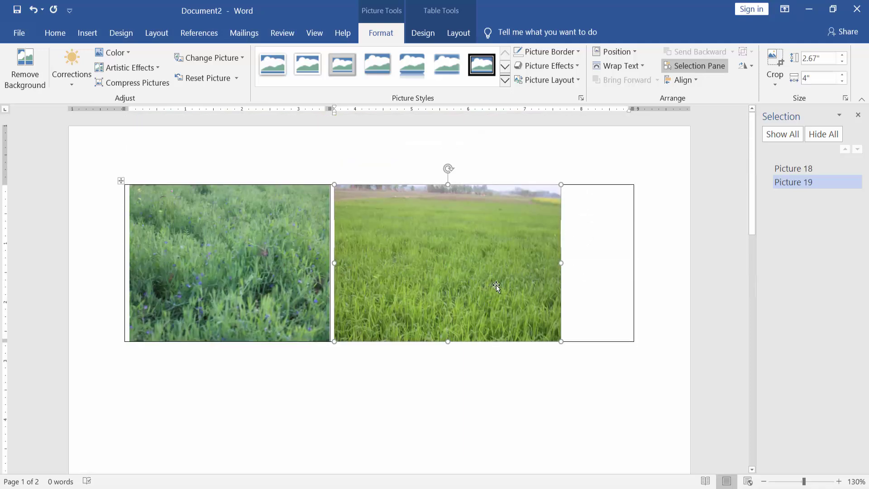
{"action": "scroll", "coordinate": [496, 285], "scroll_direction": "down", "scroll_amount": 10}
{"action": "scroll", "coordinate": [513, 282], "scroll_direction": "down", "scroll_amount": 3}
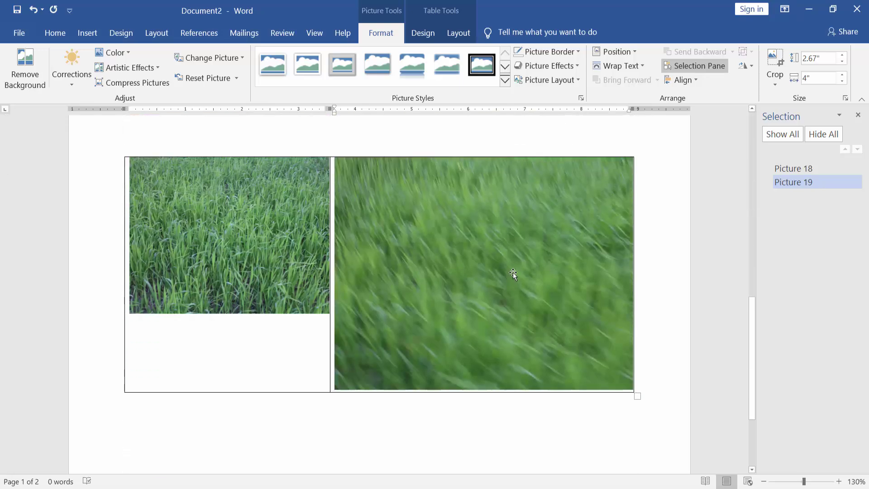
{"action": "key", "text": "ctrl+y"}
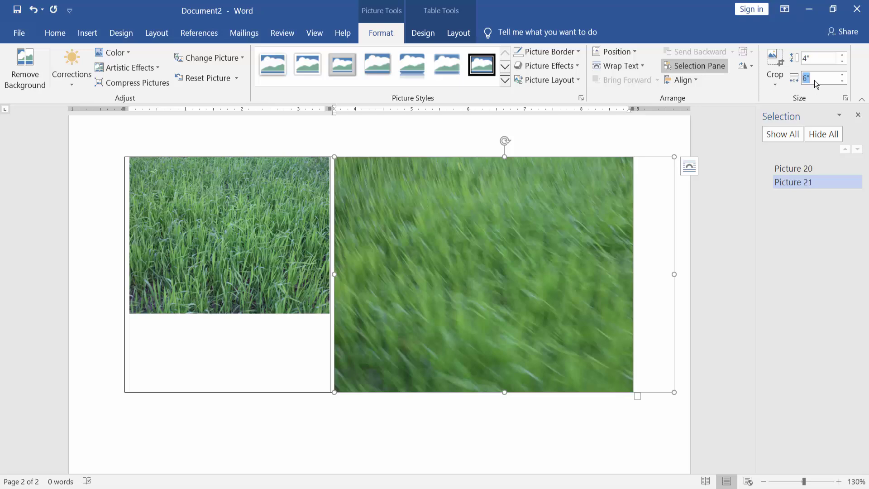
{"action": "key", "text": "Return"}
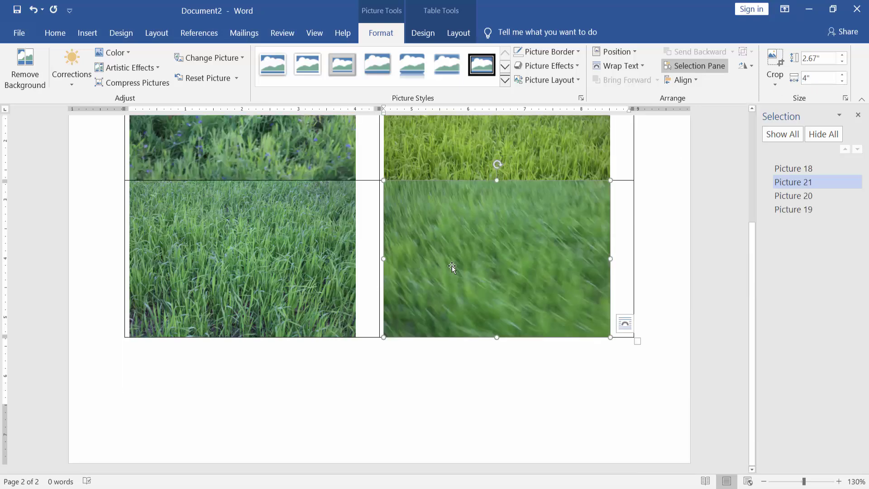
Drag the middle row border down to space the rows, then select the whole table.
{"action": "scroll", "coordinate": [458, 283], "scroll_direction": "up", "scroll_amount": 4}
{"action": "left_click", "coordinate": [499, 249]}
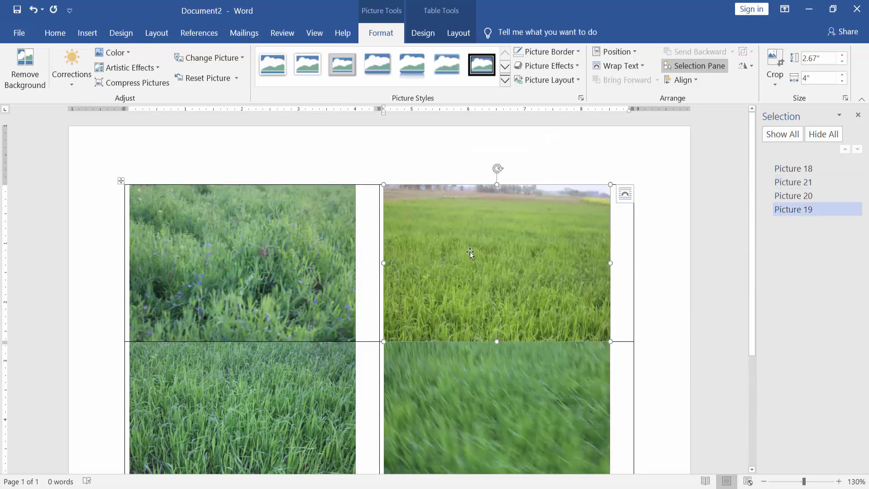
{"action": "left_click", "coordinate": [311, 262]}
{"action": "left_click", "coordinate": [276, 385]}
{"action": "scroll", "coordinate": [276, 385], "scroll_direction": "down", "scroll_amount": 2}
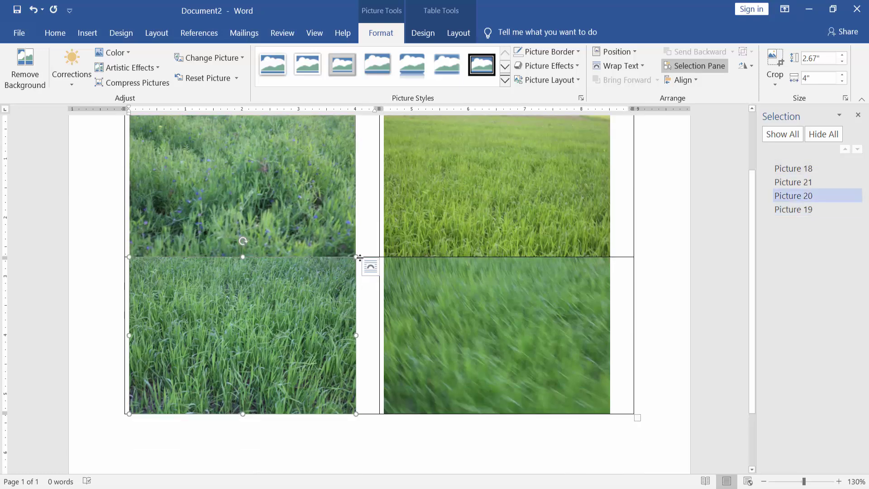
{"action": "left_click_drag", "start_coordinate": [360, 261], "coordinate": [360, 276]}
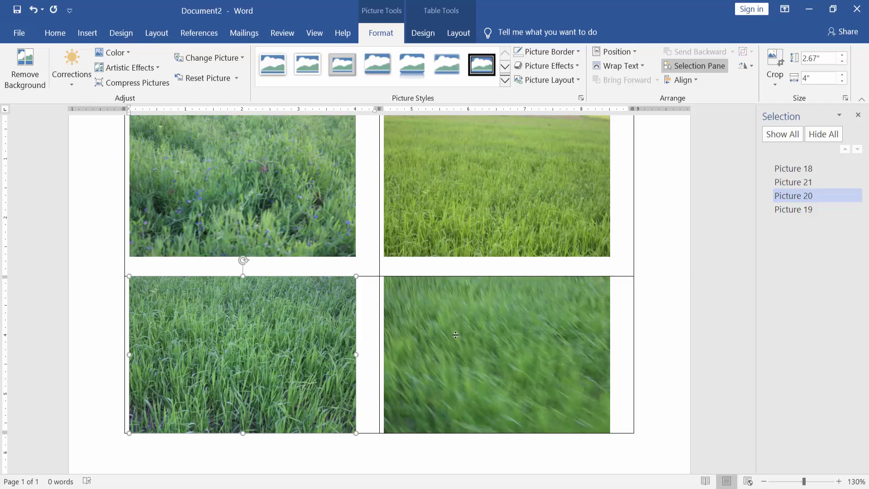
{"action": "left_click", "coordinate": [487, 326]}
{"action": "left_click", "coordinate": [624, 342]}
{"action": "scroll", "coordinate": [621, 344], "scroll_direction": "down", "scroll_amount": 3}
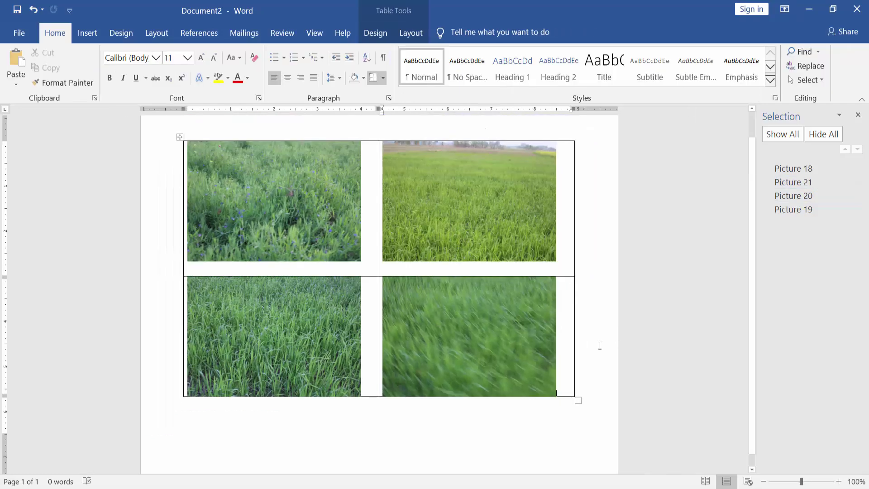
{"action": "left_click", "coordinate": [180, 136]}
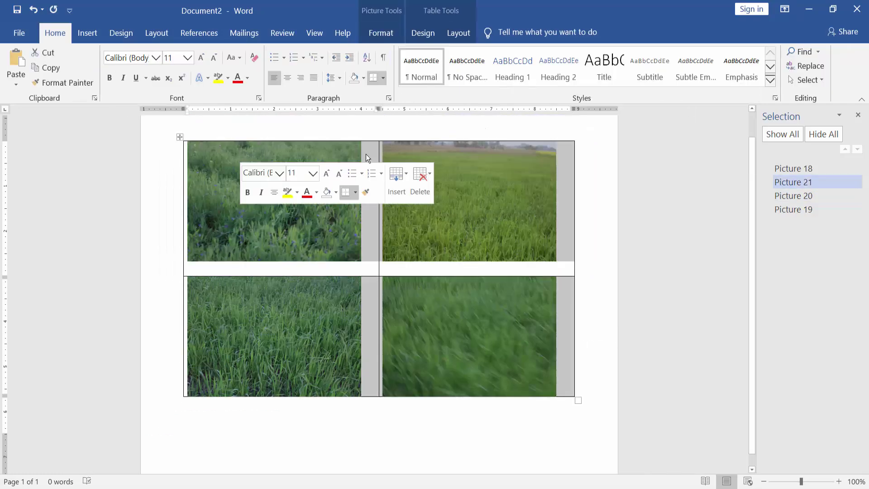
{"action": "left_click", "coordinate": [426, 34]}
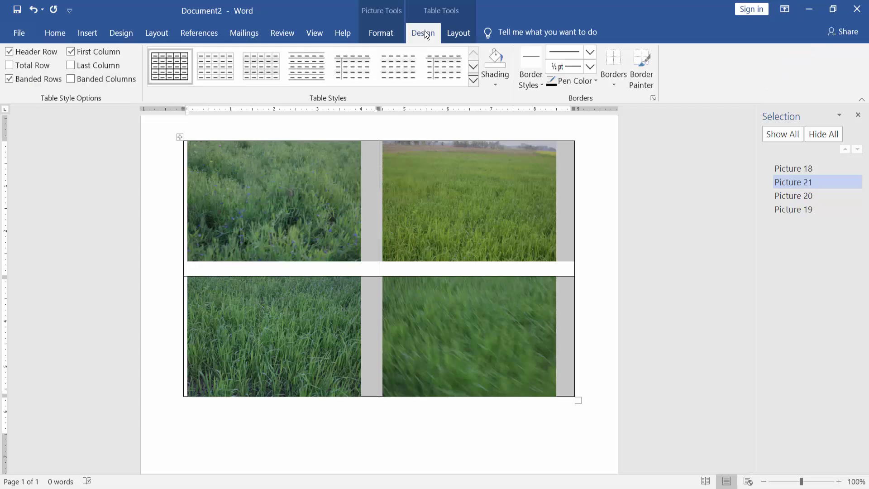
Apply No Border to the table and insert a page break (Ctrl+Enter) after it.
{"action": "left_click", "coordinate": [614, 85]}
{"action": "left_click", "coordinate": [641, 158]}
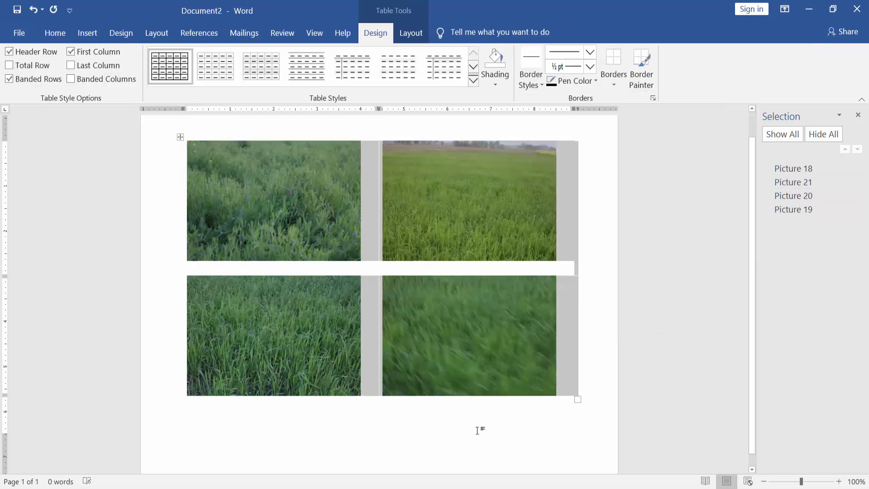
{"action": "left_click", "coordinate": [469, 404]}
{"action": "scroll", "coordinate": [469, 404], "scroll_direction": "up", "scroll_amount": 1}
{"action": "scroll", "coordinate": [469, 404], "scroll_direction": "down", "scroll_amount": 3}
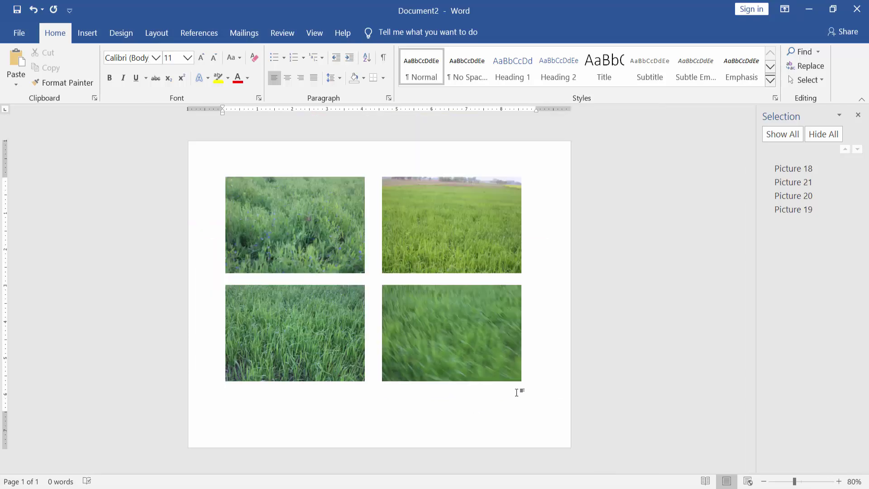
{"action": "key", "text": "ctrl+Return"}
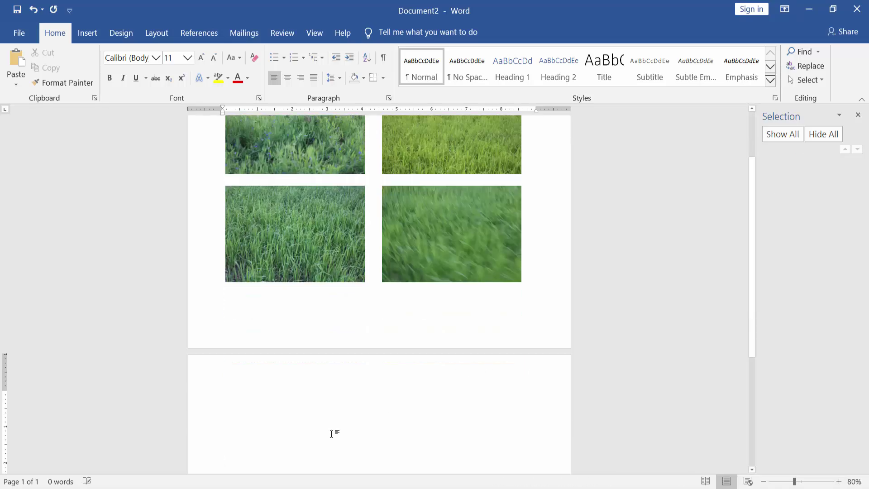
Scroll down to the blank second page and switch to the image folder window.
{"action": "scroll", "coordinate": [276, 357], "scroll_direction": "up", "scroll_amount": 2}
{"action": "scroll", "coordinate": [276, 357], "scroll_direction": "down", "scroll_amount": 3}
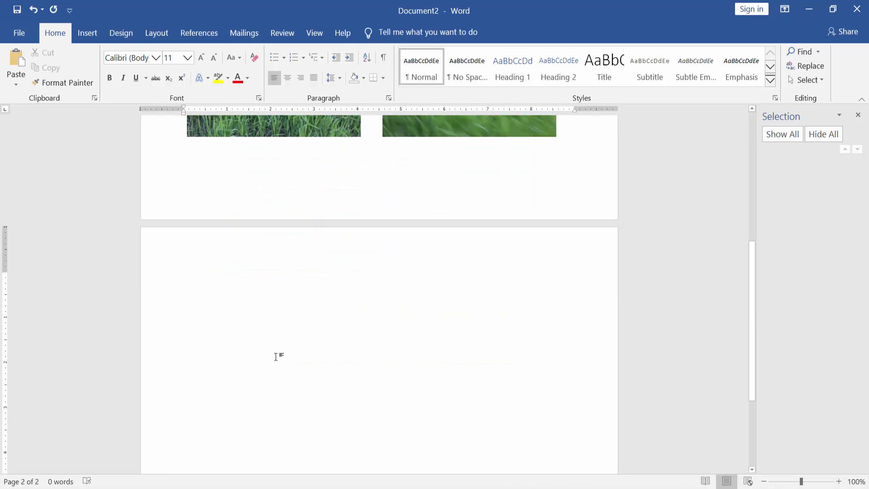
{"action": "scroll", "coordinate": [276, 357], "scroll_direction": "down", "scroll_amount": 2}
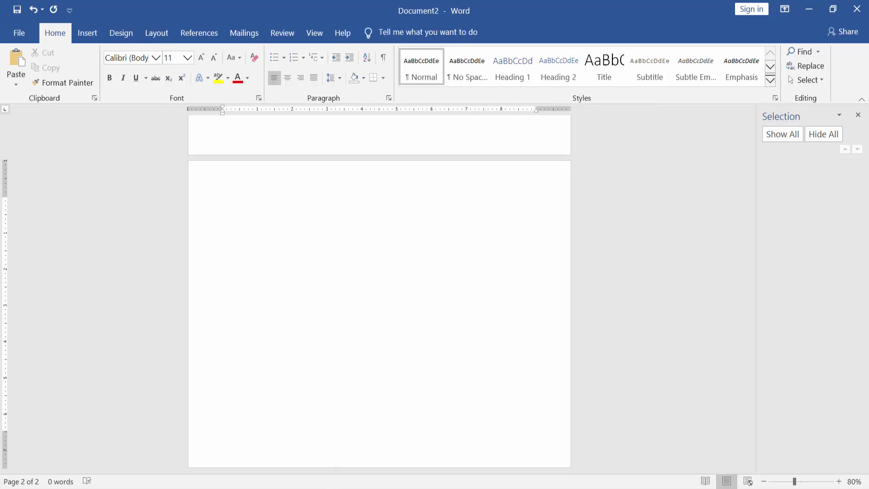
{"action": "key", "text": "alt+Tab"}
Drag IMG_2129, IMG_2133, IMG_2231 and IMG_2244 onto page 2, then minimize Explorer.
{"action": "left_click_drag", "start_coordinate": [587, 254], "coordinate": [408, 433]}
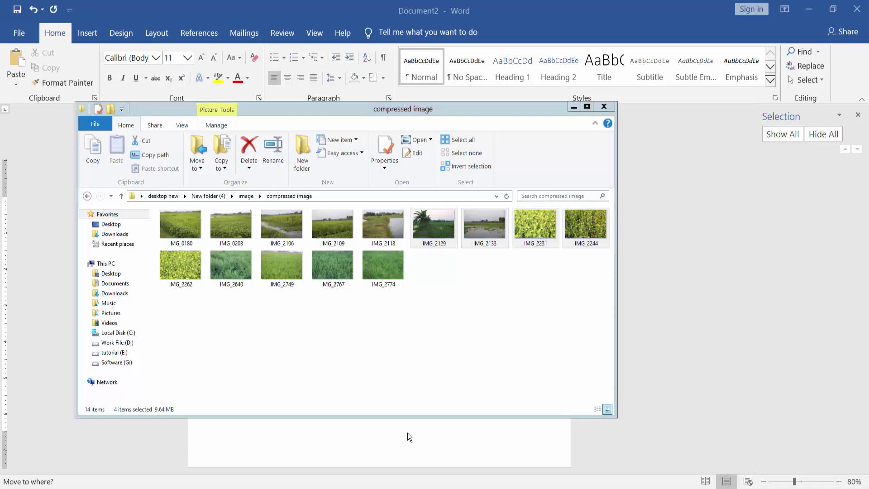
{"action": "left_click", "coordinate": [575, 107]}
Set the yellow-flower picture's wrapping to In Front of Text.
{"action": "left_click", "coordinate": [477, 233]}
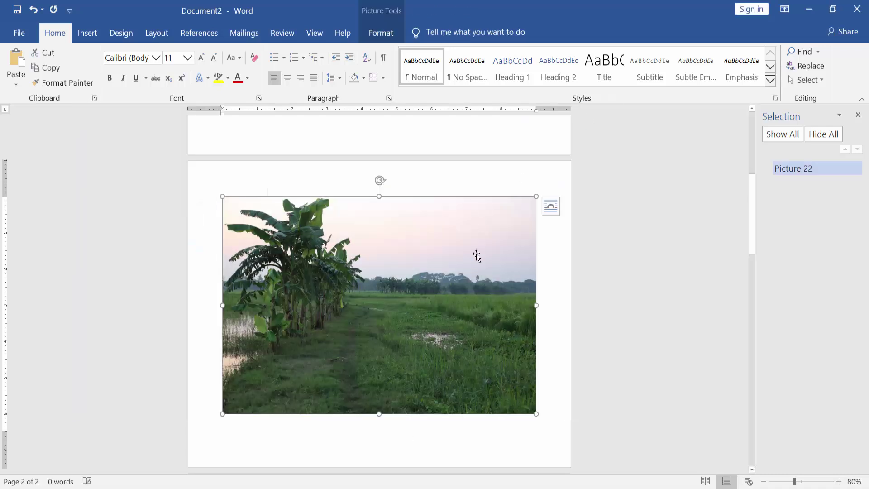
{"action": "scroll", "coordinate": [476, 280], "scroll_direction": "up", "scroll_amount": 2}
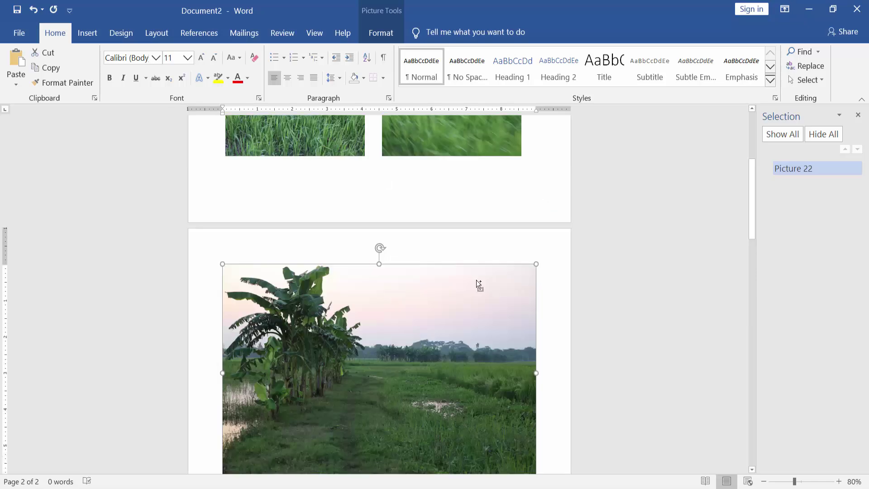
{"action": "scroll", "coordinate": [477, 280], "scroll_direction": "down", "scroll_amount": 5, "text": "ctrl"}
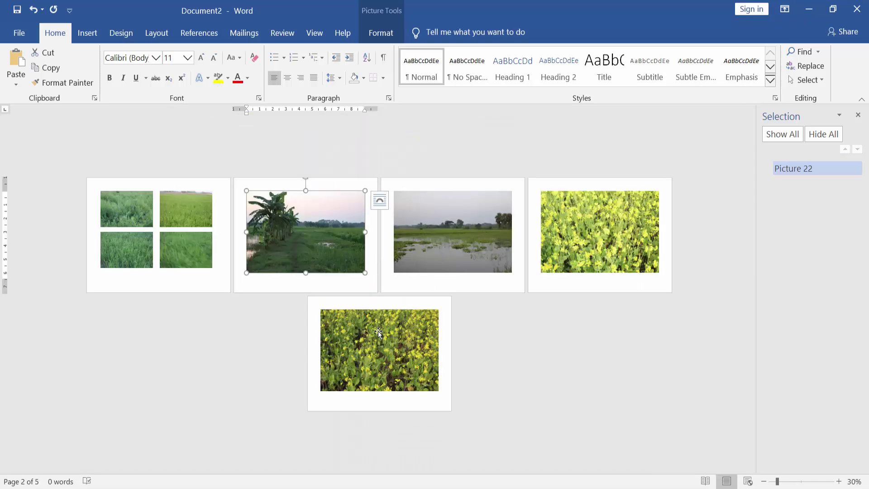
{"action": "left_click", "coordinate": [381, 330]}
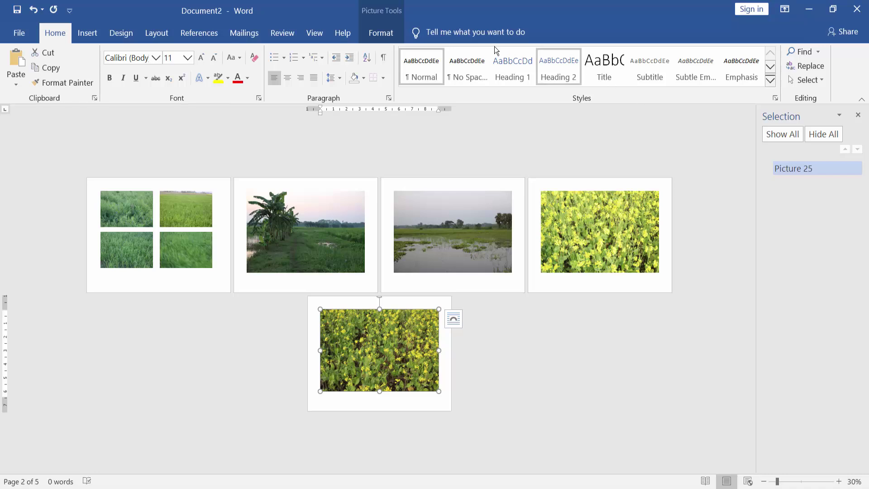
{"action": "left_click", "coordinate": [387, 335]}
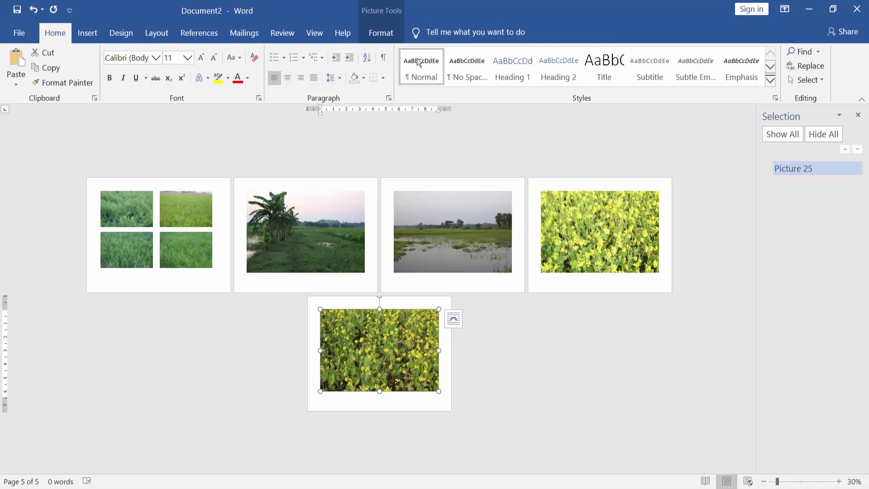
{"action": "left_click", "coordinate": [382, 32]}
{"action": "left_click", "coordinate": [639, 66]}
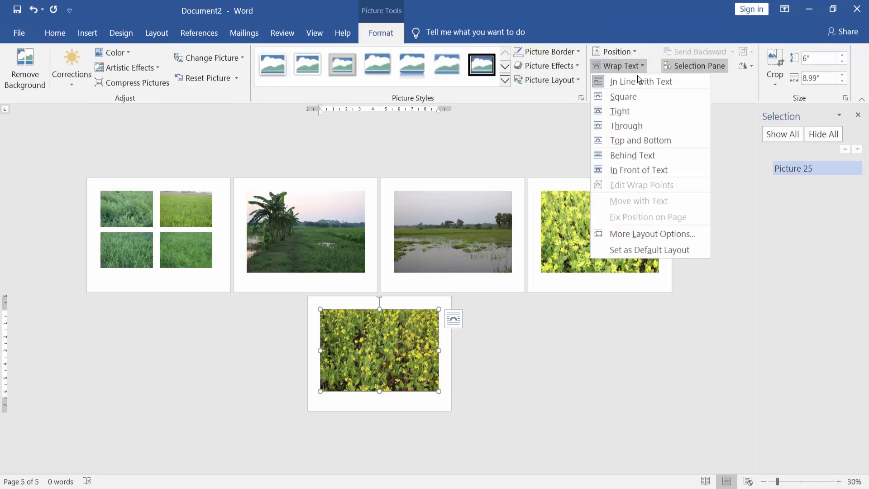
{"action": "left_click", "coordinate": [637, 169]}
Float the flooded-field and banana pictures in front of text as well.
{"action": "left_click", "coordinate": [583, 250]}
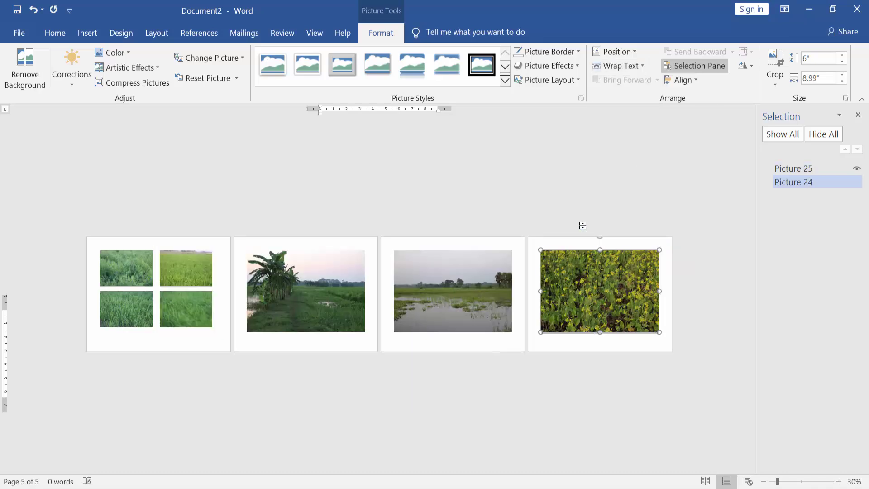
{"action": "left_click", "coordinate": [306, 273]}
{"action": "left_click", "coordinate": [585, 271]}
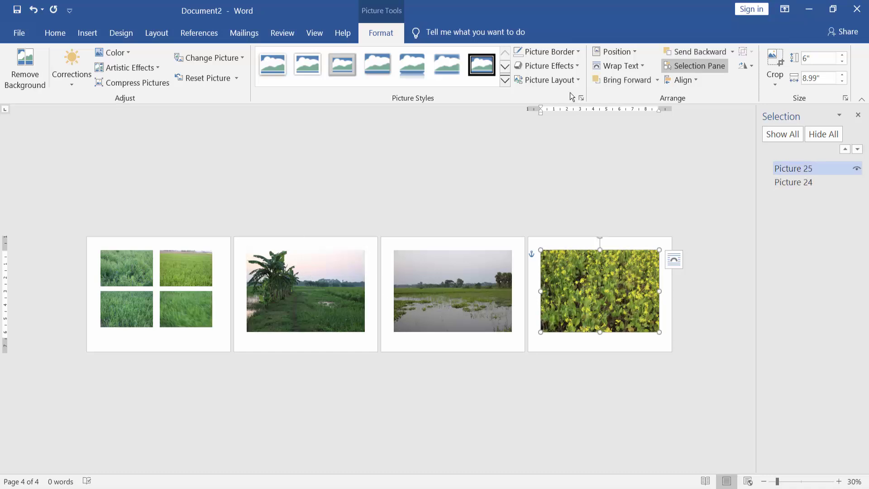
{"action": "left_click", "coordinate": [619, 67]}
{"action": "left_click", "coordinate": [570, 290]}
{"action": "left_click", "coordinate": [453, 290]}
{"action": "left_click", "coordinate": [615, 67]}
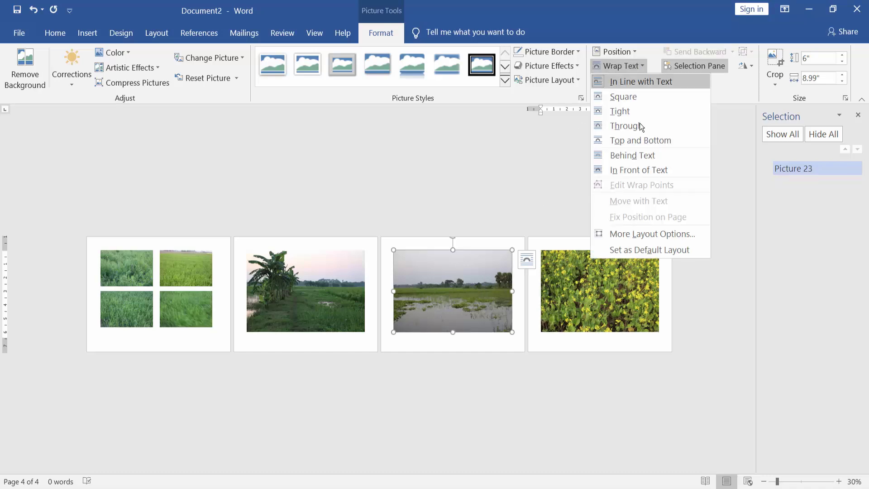
{"action": "left_click", "coordinate": [631, 170]}
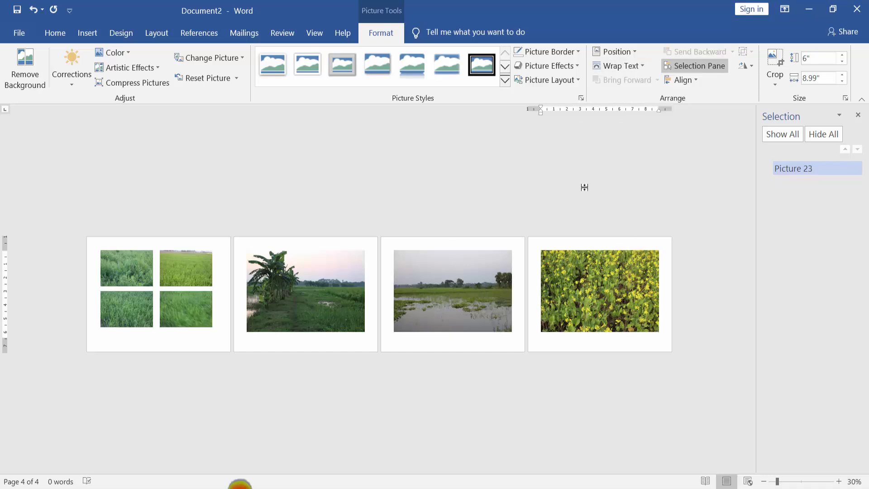
{"action": "left_click", "coordinate": [414, 284]}
{"action": "left_click", "coordinate": [631, 67]}
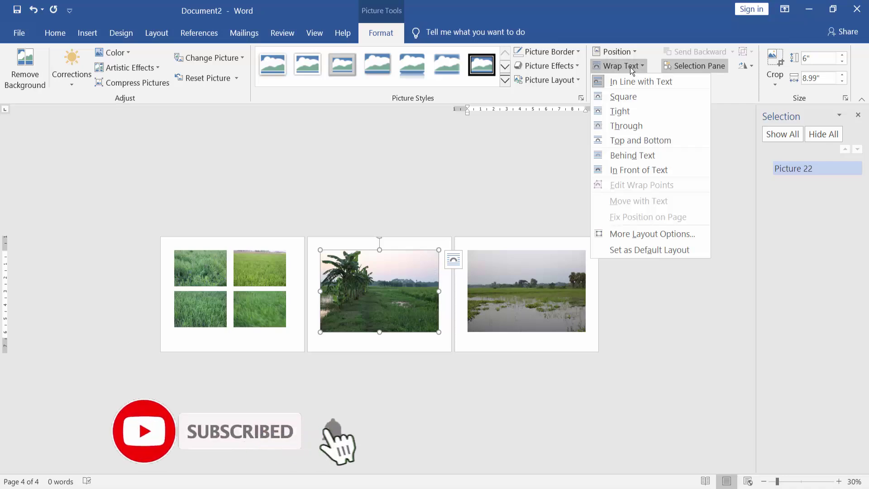
{"action": "left_click", "coordinate": [629, 171]}
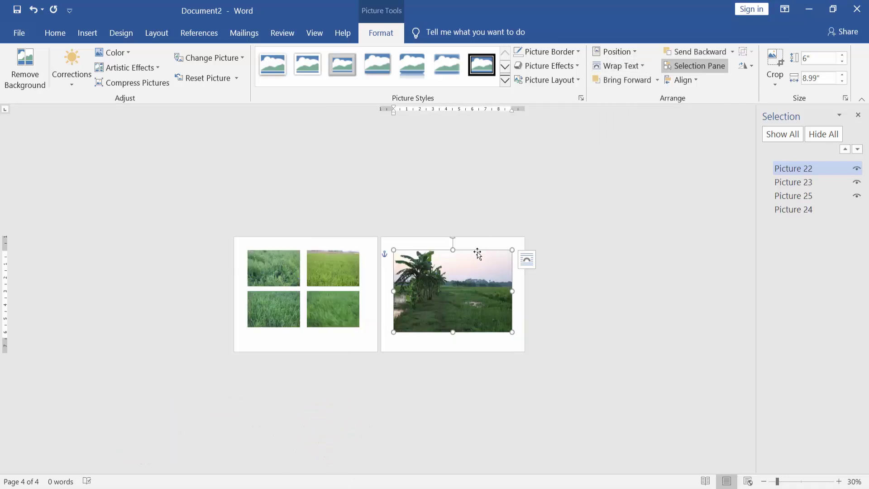
Set Picture 24's text wrapping to In Front of Text.
{"action": "left_click", "coordinate": [796, 209]}
{"action": "left_click", "coordinate": [631, 65]}
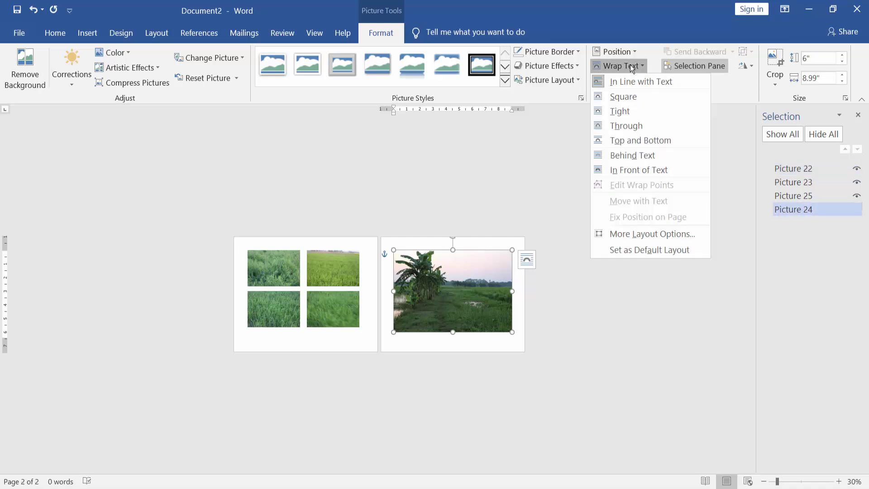
{"action": "left_click", "coordinate": [636, 172]}
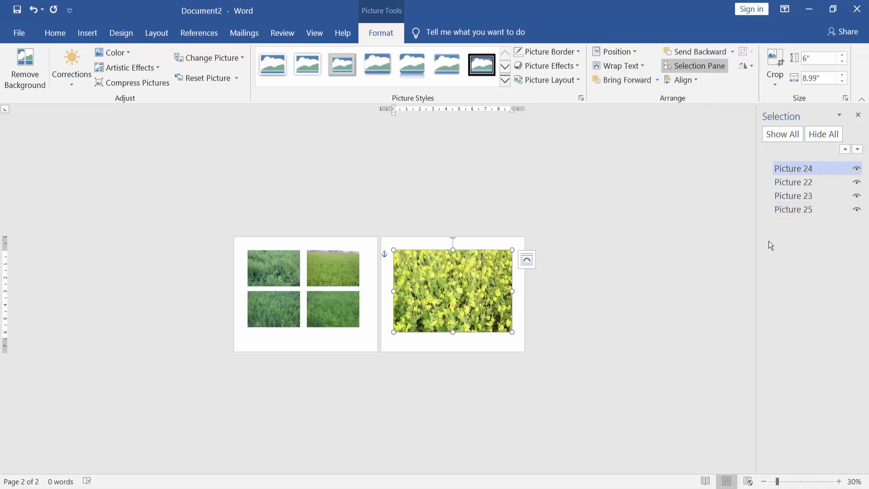
Resize Pictures 22 to 25 together to 4" wide, which makes them 2.67" tall.
{"action": "left_click", "coordinate": [804, 184], "text": "ctrl"}
{"action": "left_click", "coordinate": [795, 195], "text": "ctrl"}
{"action": "left_click", "coordinate": [795, 211], "text": "ctrl"}
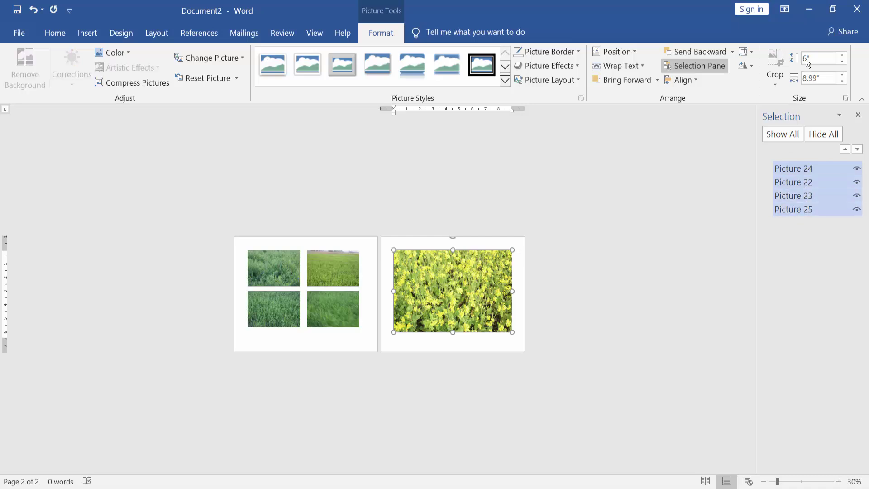
{"action": "left_click", "coordinate": [830, 78]}
{"action": "type", "text": "4"}
{"action": "key", "text": "Return"}
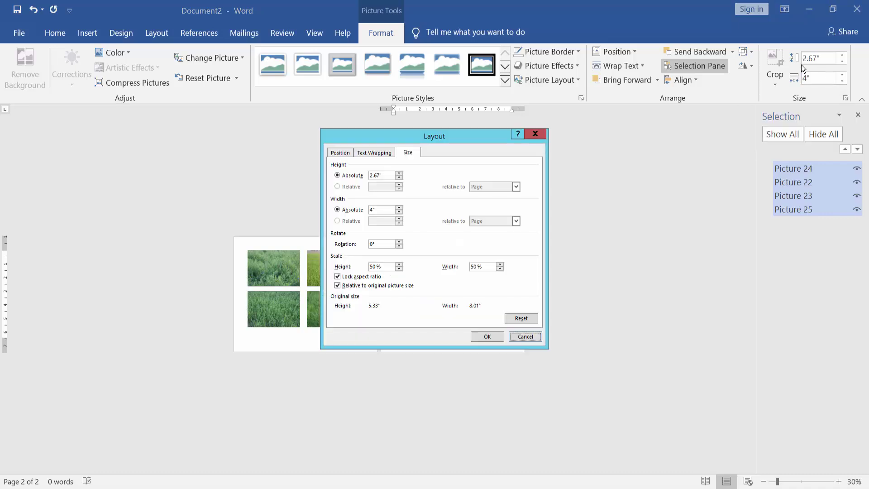
{"action": "left_click", "coordinate": [525, 336]}
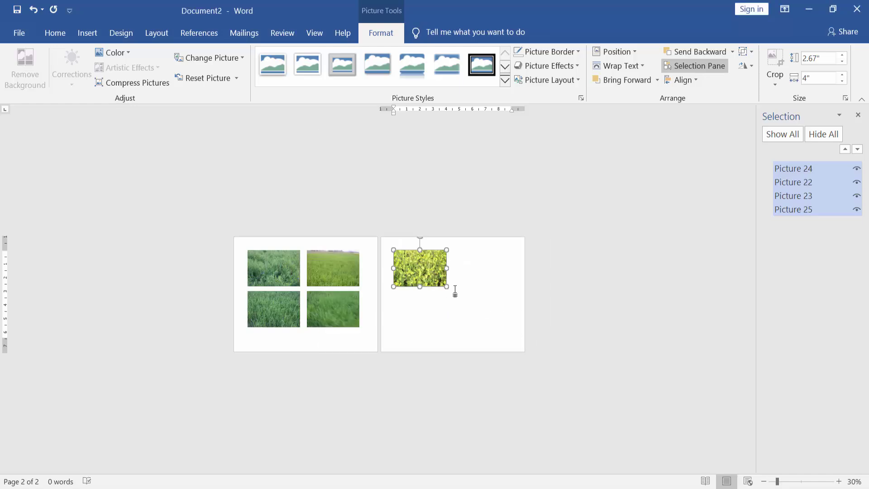
{"action": "left_click", "coordinate": [454, 291]}
Move the mustard photo top-right, the banana photo bottom-left and the flooded-field photo bottom-right.
{"action": "scroll", "coordinate": [460, 293], "scroll_direction": "up", "scroll_amount": 5, "text": "ctrl"}
{"action": "scroll", "coordinate": [471, 299], "scroll_direction": "up", "scroll_amount": 4, "text": "ctrl"}
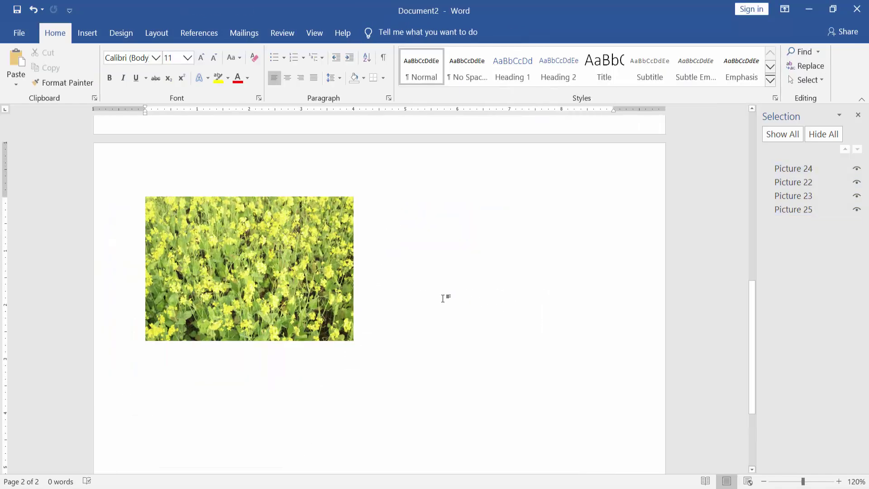
{"action": "scroll", "coordinate": [392, 291], "scroll_direction": "down", "scroll_amount": 3}
{"action": "left_click", "coordinate": [273, 198]}
{"action": "left_click_drag", "start_coordinate": [273, 198], "coordinate": [518, 198]}
{"action": "left_click_drag", "start_coordinate": [294, 194], "coordinate": [274, 310]}
{"action": "left_click_drag", "start_coordinate": [274, 341], "coordinate": [275, 356]}
{"action": "left_click", "coordinate": [237, 172]}
{"action": "left_click_drag", "start_coordinate": [238, 171], "coordinate": [477, 333]}
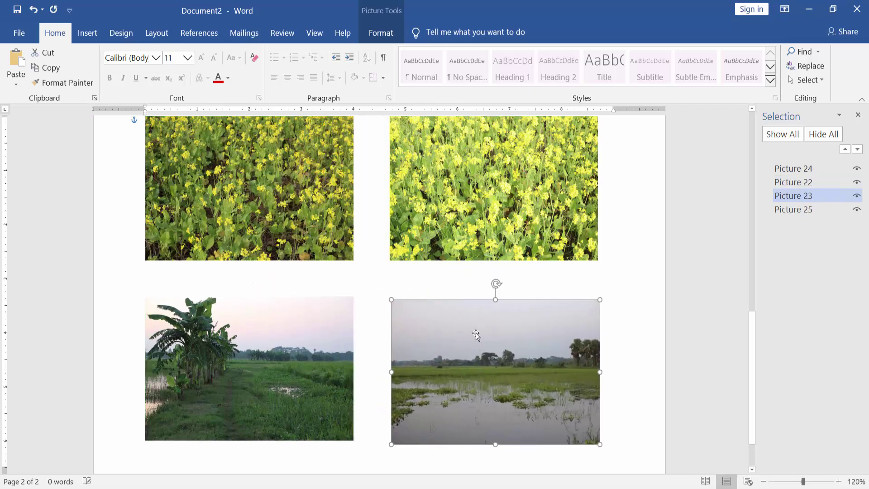
{"action": "scroll", "coordinate": [476, 332], "scroll_direction": "down", "scroll_amount": 2}
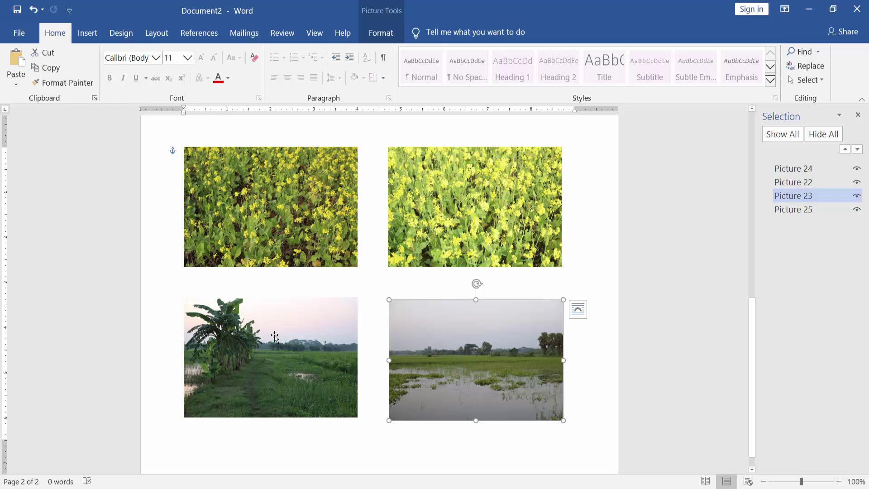
Align the top edges of the two top-row pictures.
{"action": "left_click", "coordinate": [280, 183]}
{"action": "left_click", "coordinate": [450, 180], "text": "ctrl"}
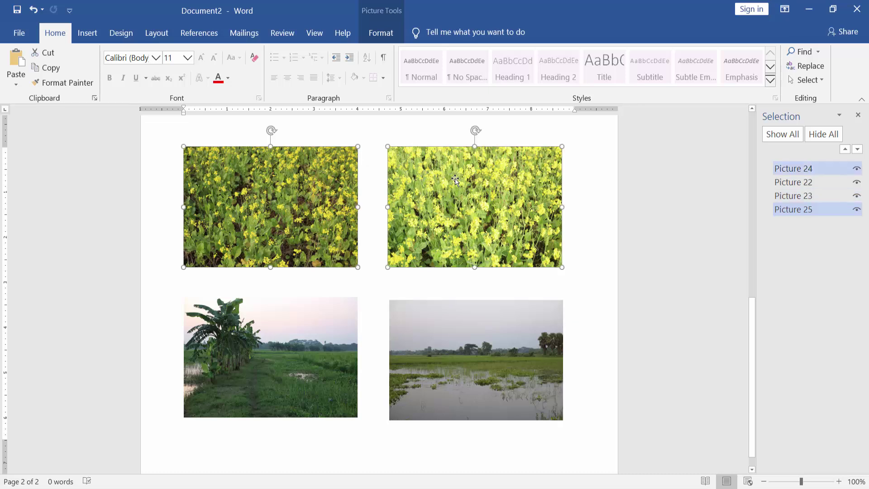
{"action": "left_click", "coordinate": [379, 34]}
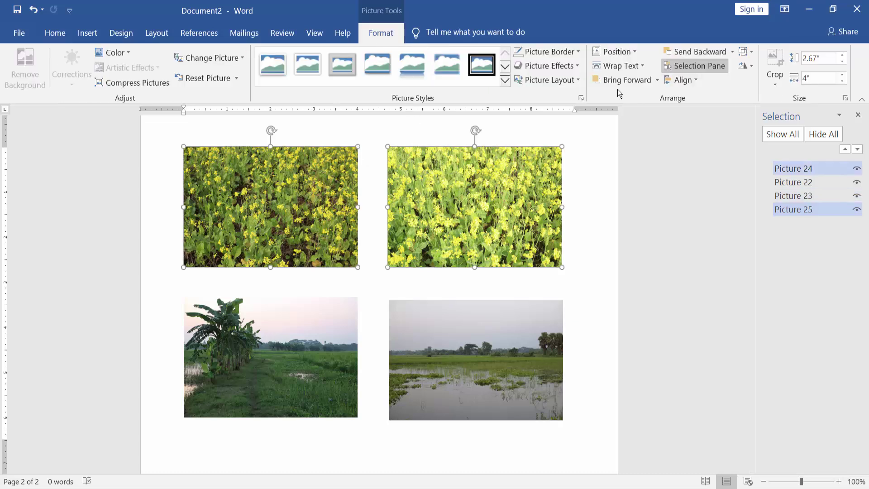
{"action": "left_click", "coordinate": [683, 80]}
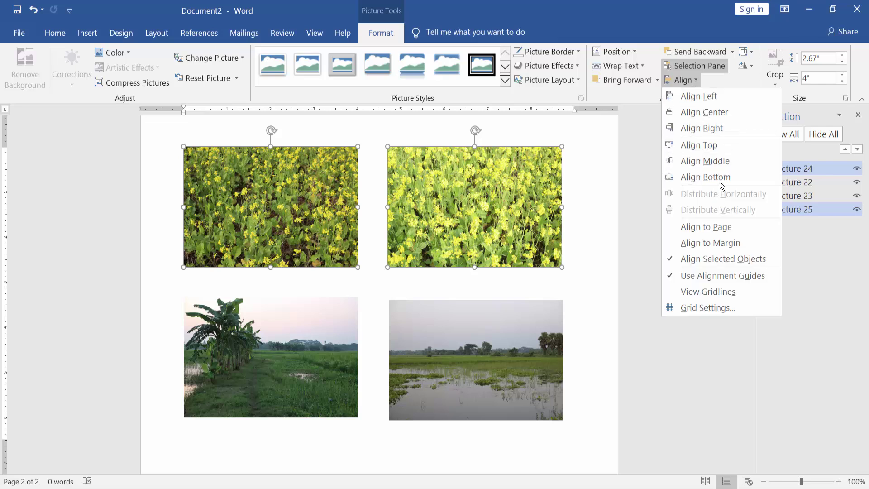
{"action": "left_click", "coordinate": [715, 145]}
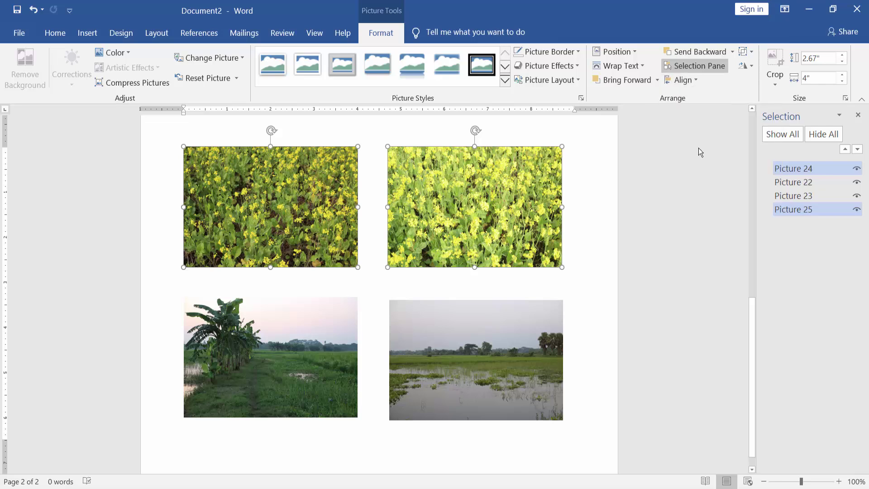
Align the tops of the banana and flooded-field pictures, then select the right-hand column's pictures.
{"action": "left_click", "coordinate": [311, 315]}
{"action": "left_click", "coordinate": [478, 349], "text": "ctrl"}
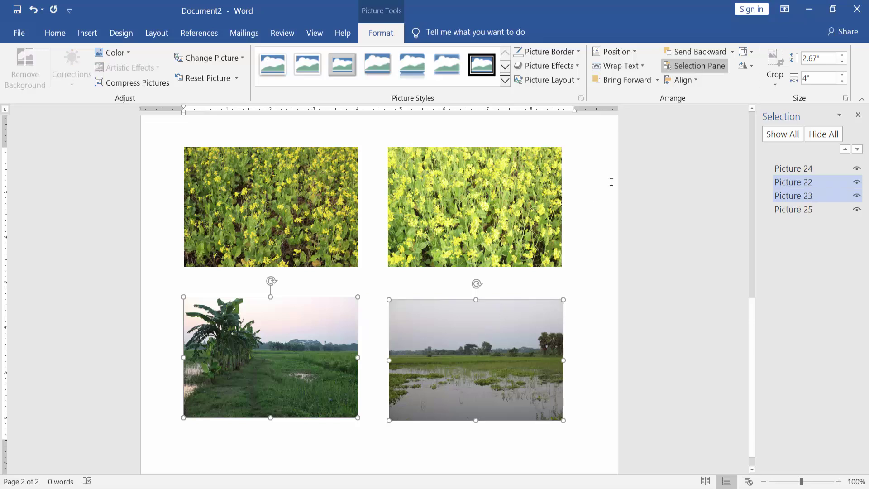
{"action": "left_click", "coordinate": [697, 80]}
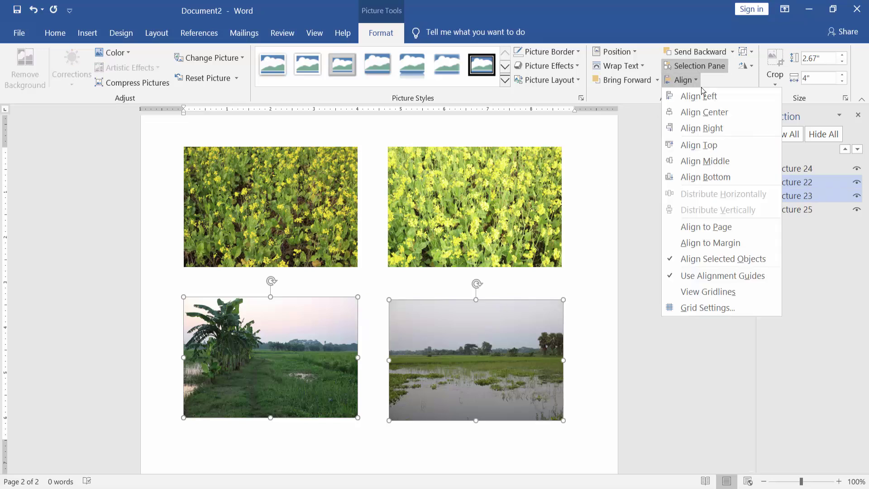
{"action": "left_click", "coordinate": [720, 147]}
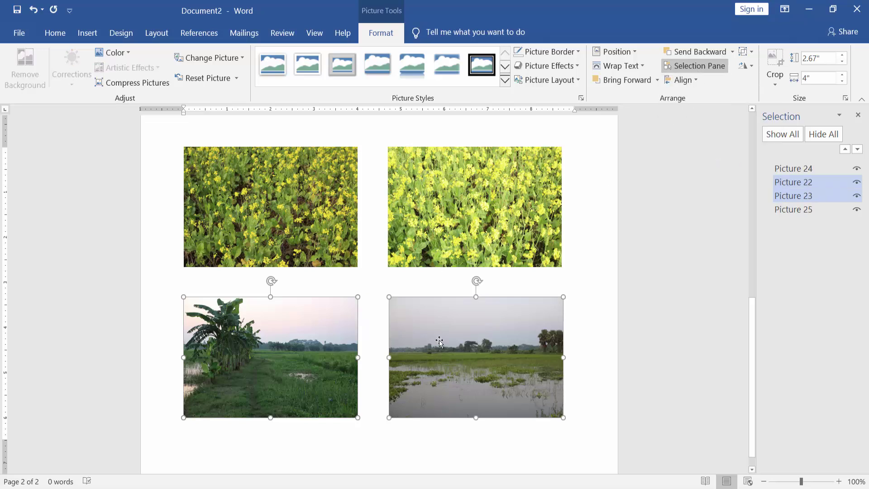
{"action": "left_click", "coordinate": [452, 220]}
{"action": "left_click", "coordinate": [452, 346], "text": "ctrl"}
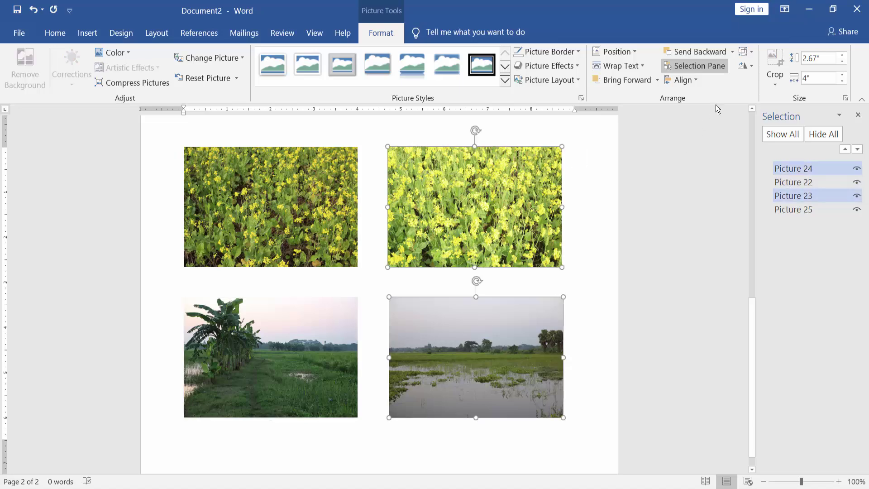